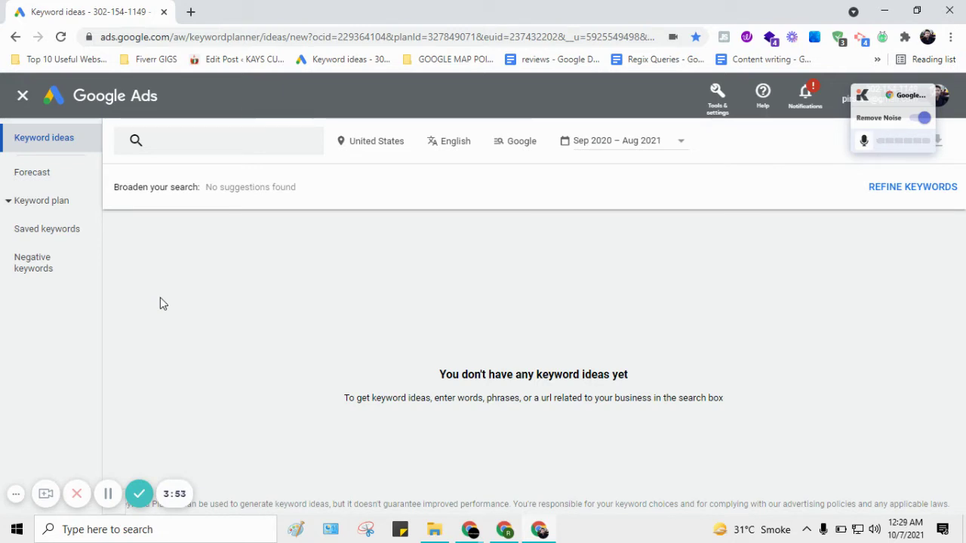
Get keyword ideas for the phrase "dry clean service", correcting the misspelled word before submitting it.
click(221, 145)
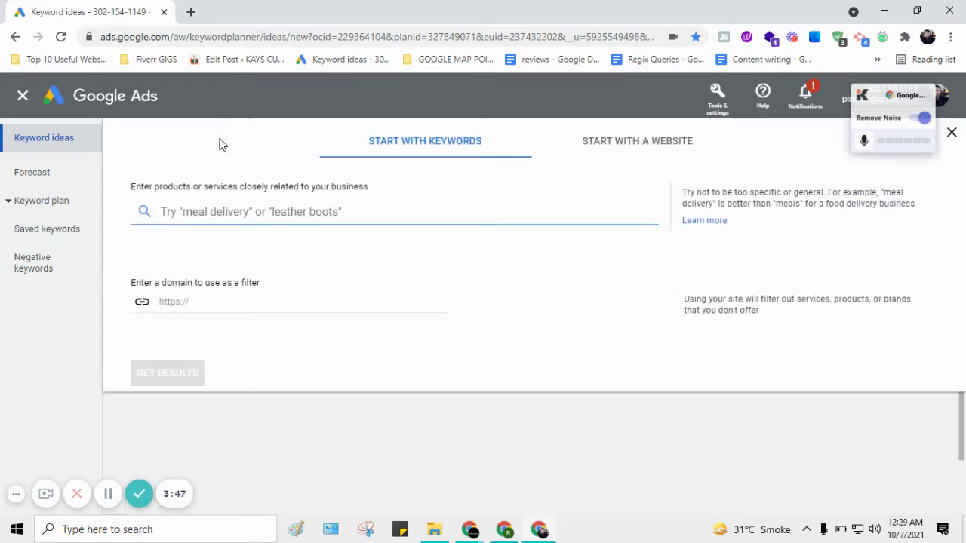
text(dr)
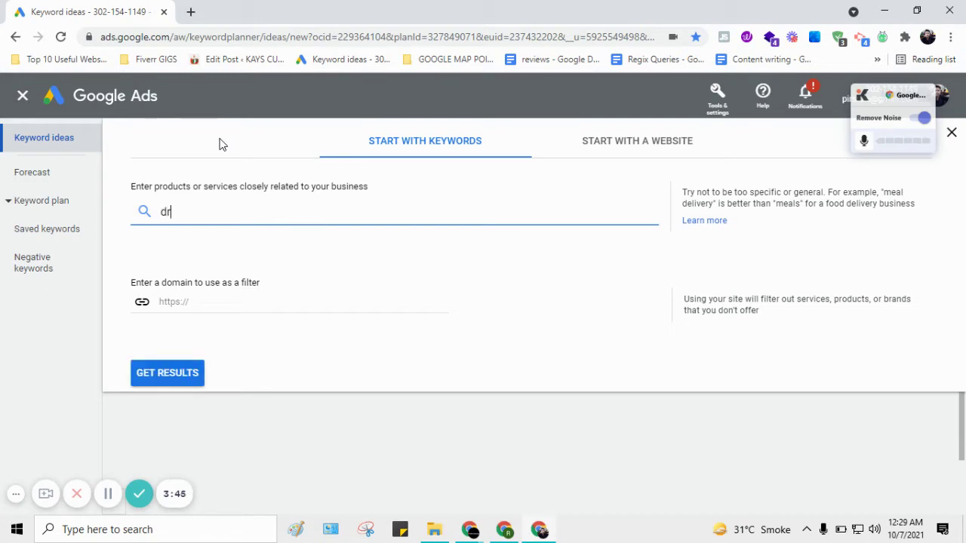
text(y cean s)
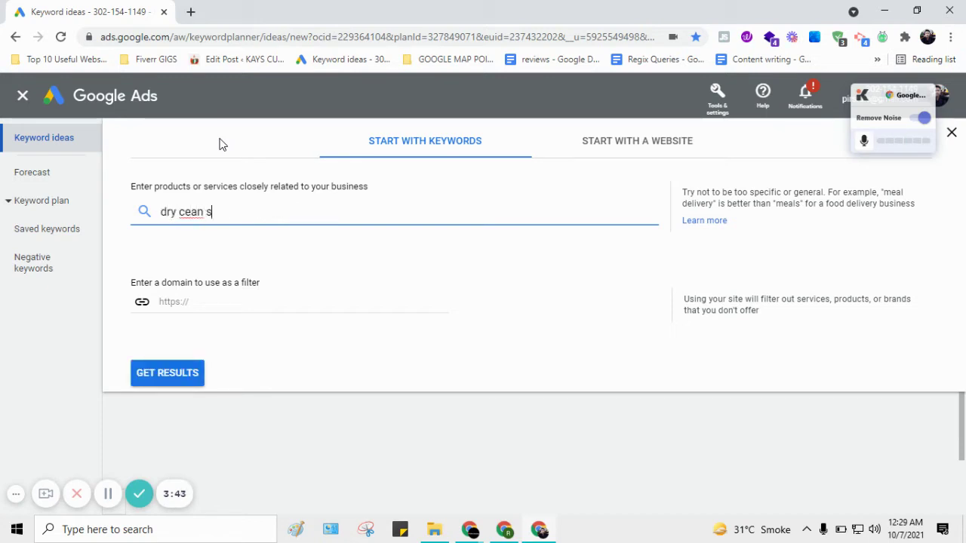
text(ervice)
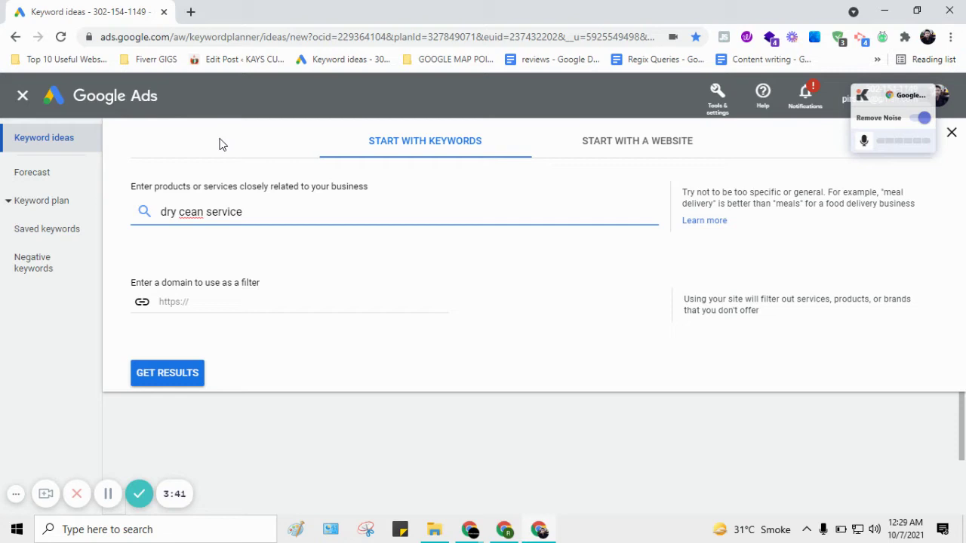
key(Left)
key(Left)
key(Left)
key(Left)
key(Left)
key(Left)
key(Left)
key(Left)
key(Left)
key(Left)
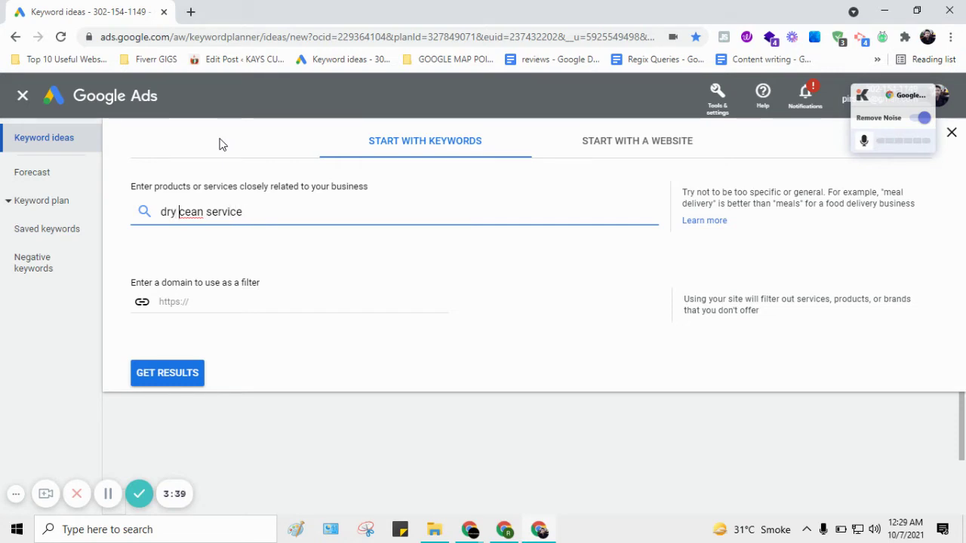
key(Right)
text(l)
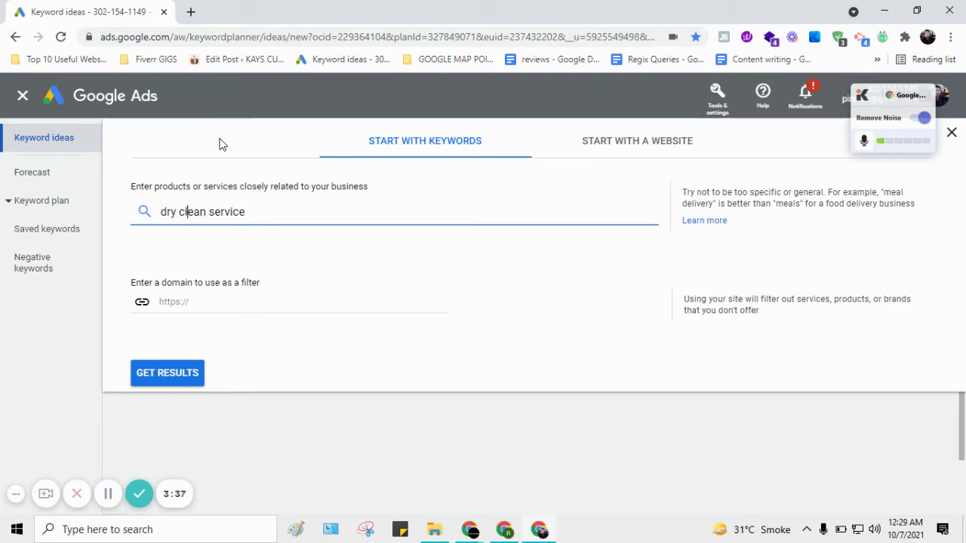
key(Return)
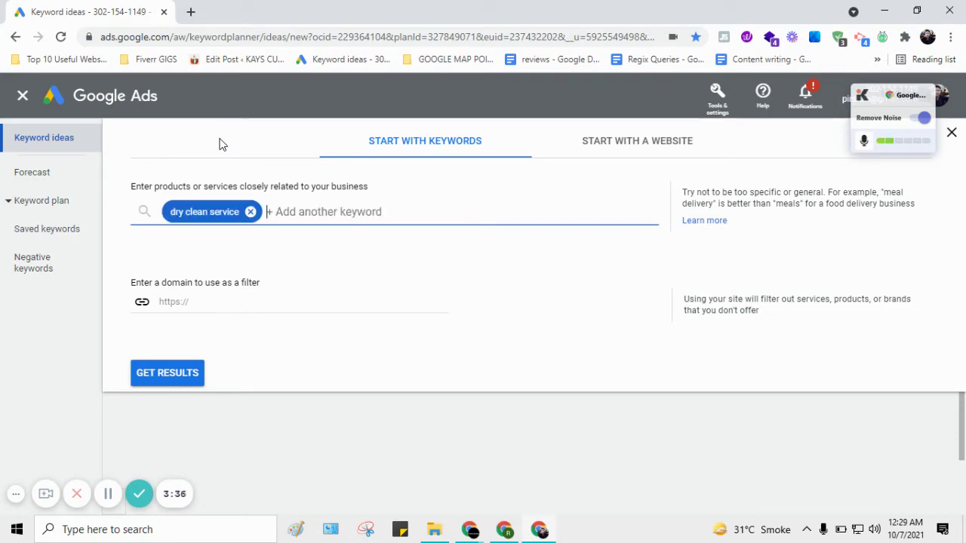
click(169, 384)
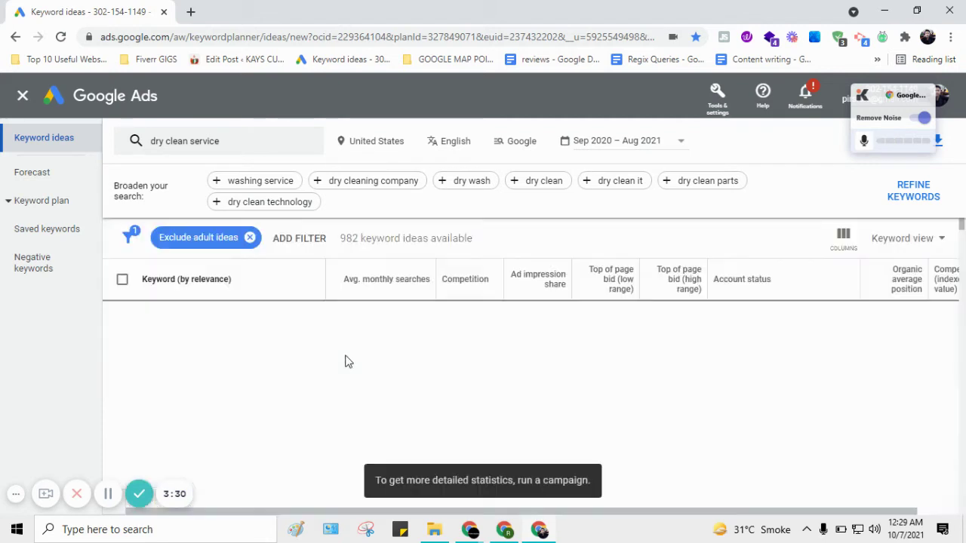
Replace the United States as targeted location with the city of New York, New York, United States and save it.
scroll(347, 361, down, 1)
scroll(347, 360, up, 1)
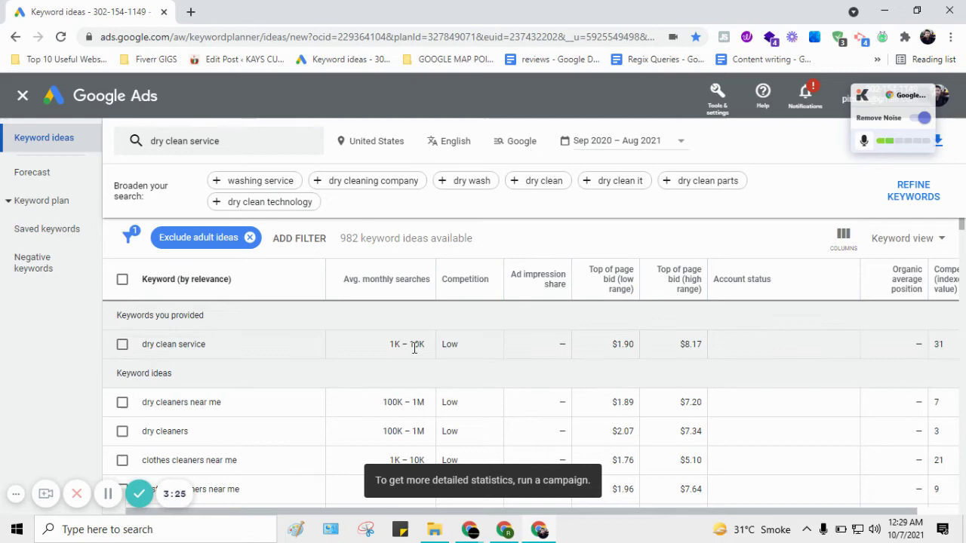
click(367, 143)
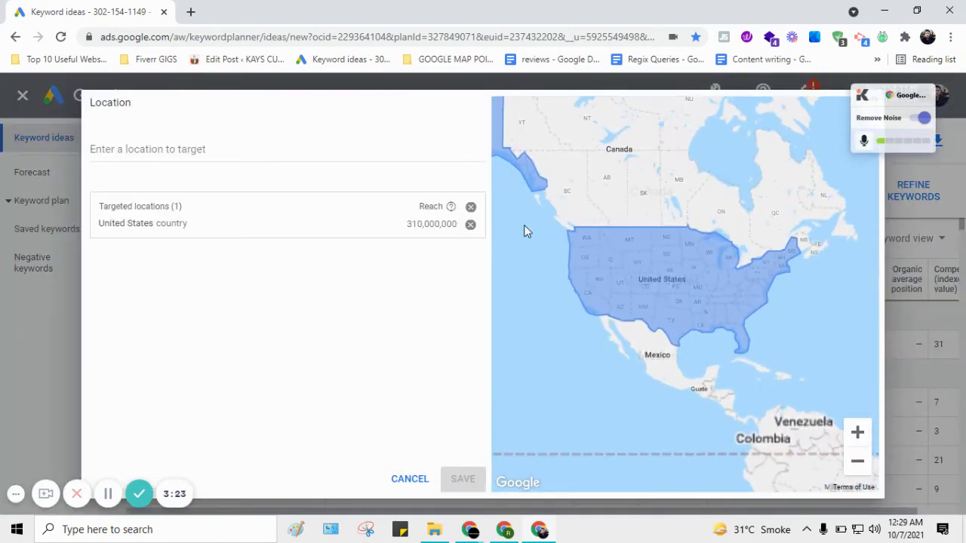
click(470, 224)
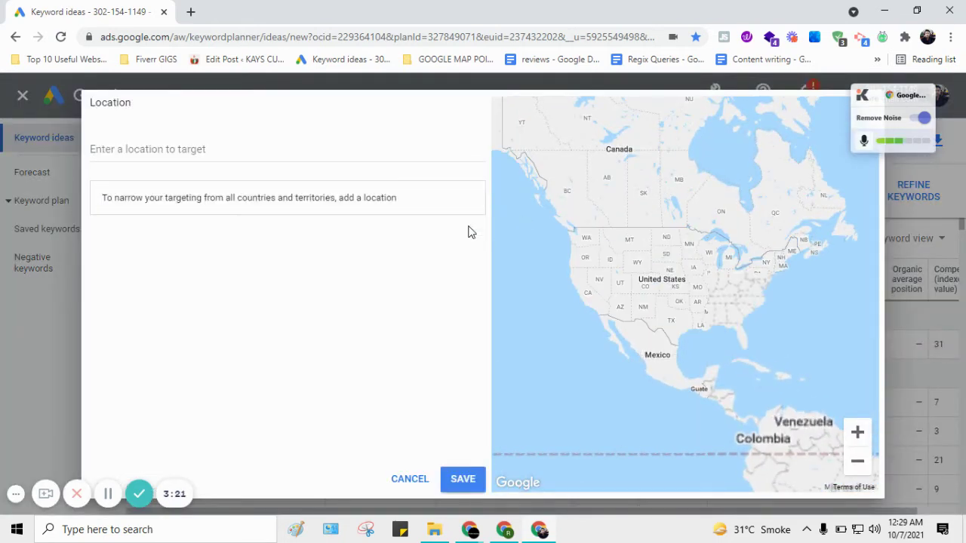
click(193, 144)
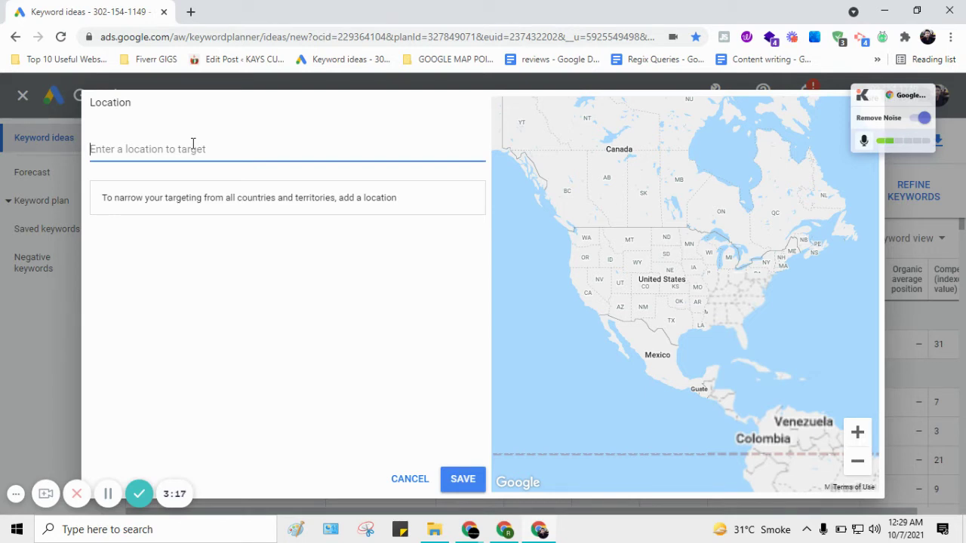
text(ny)
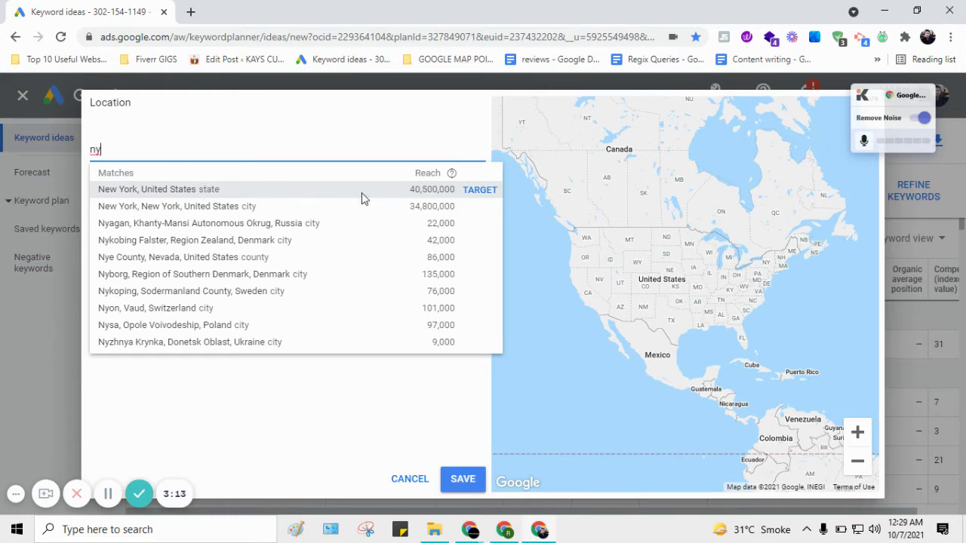
click(486, 210)
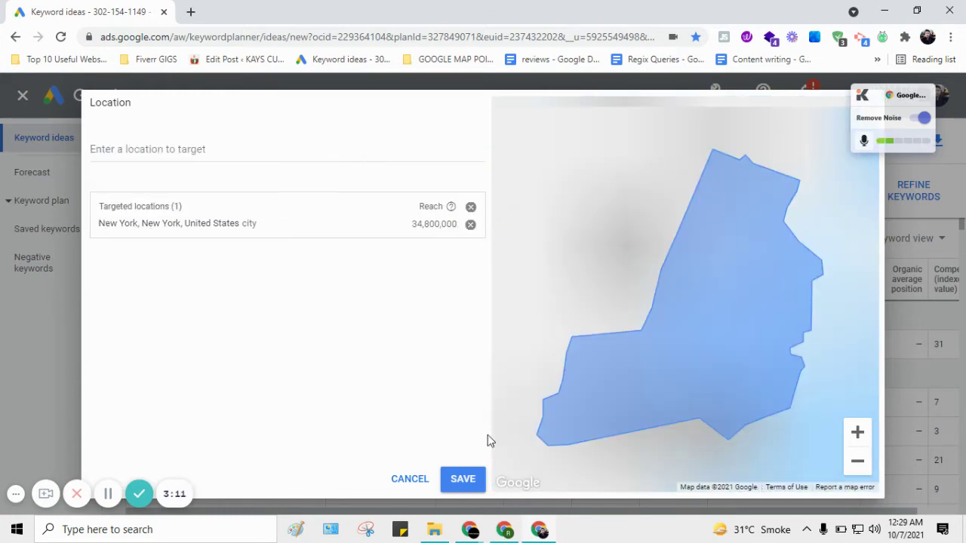
click(464, 481)
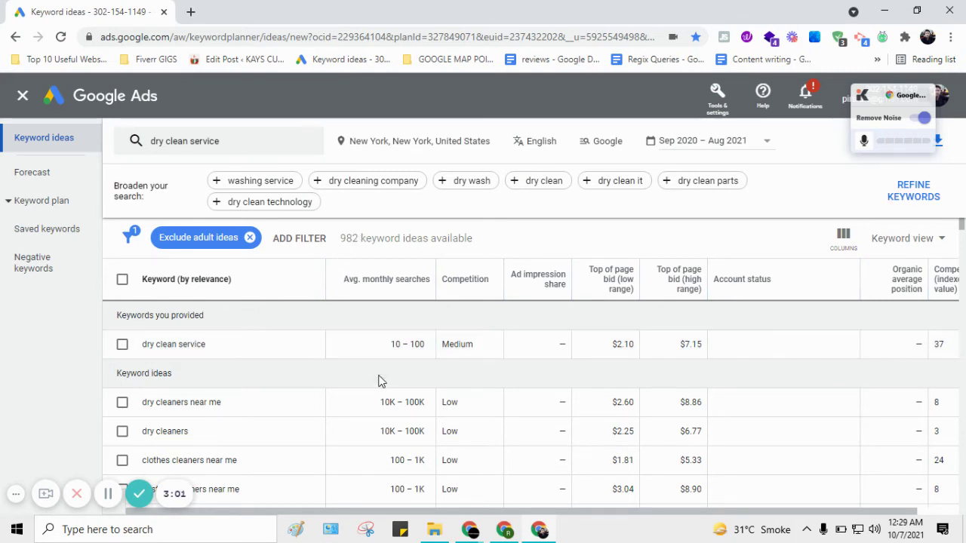
Filter the keyword ideas to those whose text contains "near me", using Text Match.
scroll(378, 380, down, 1)
scroll(379, 381, up, 1)
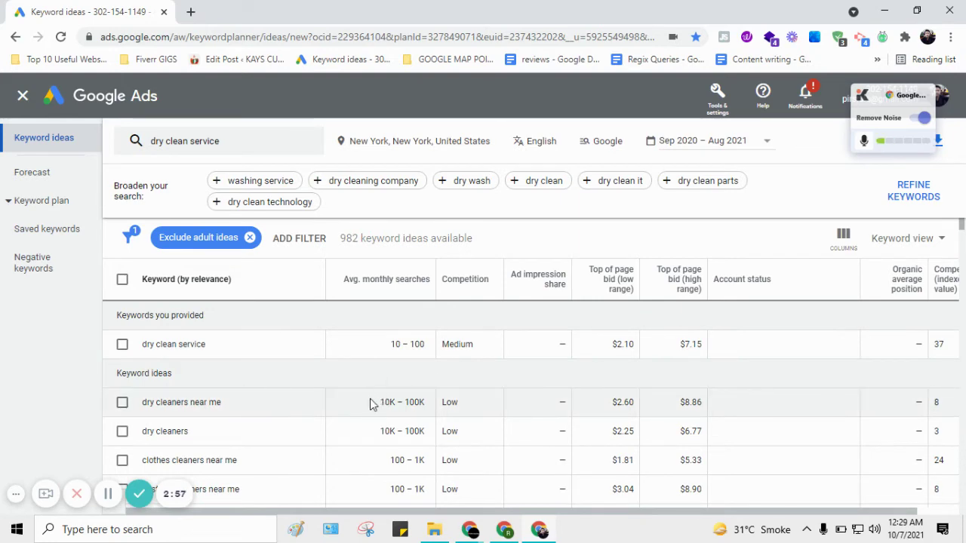
click(290, 246)
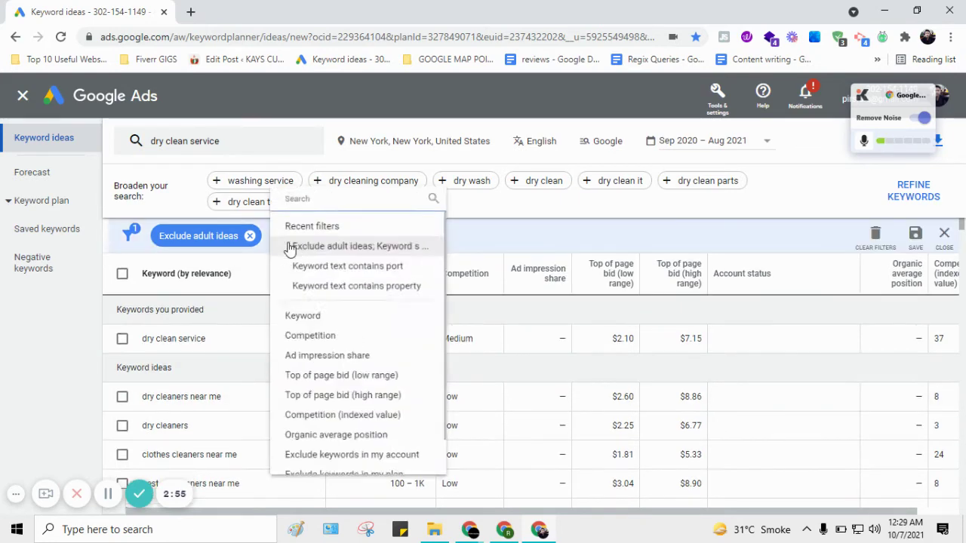
click(315, 335)
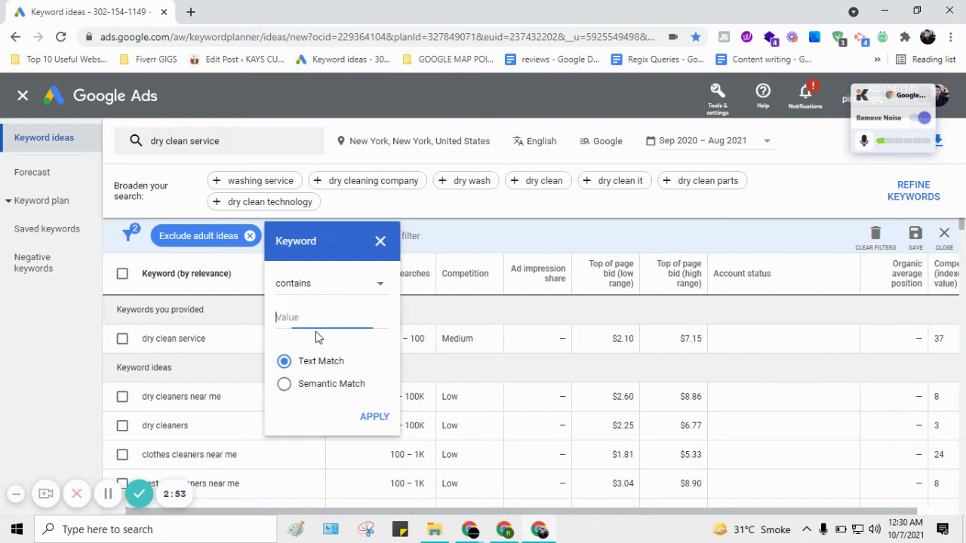
click(299, 313)
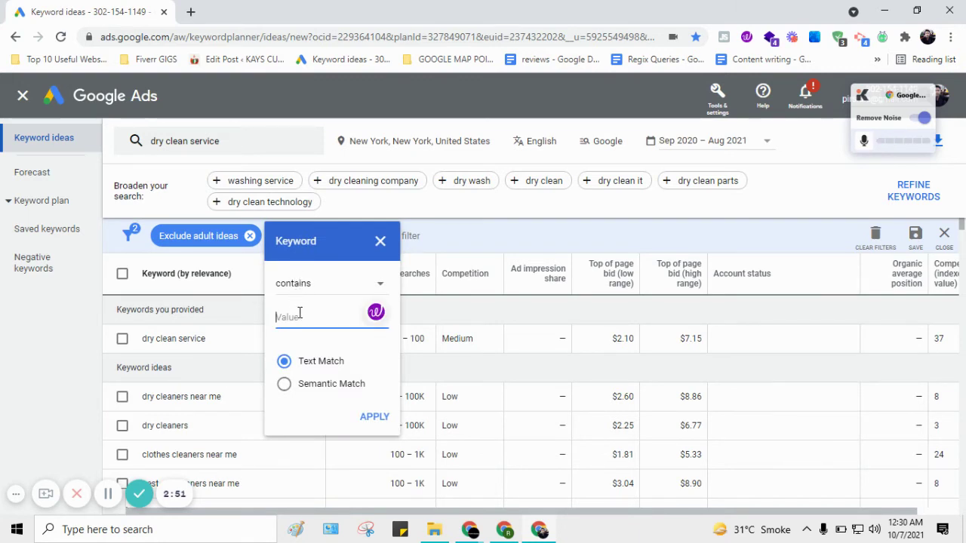
text(nea)
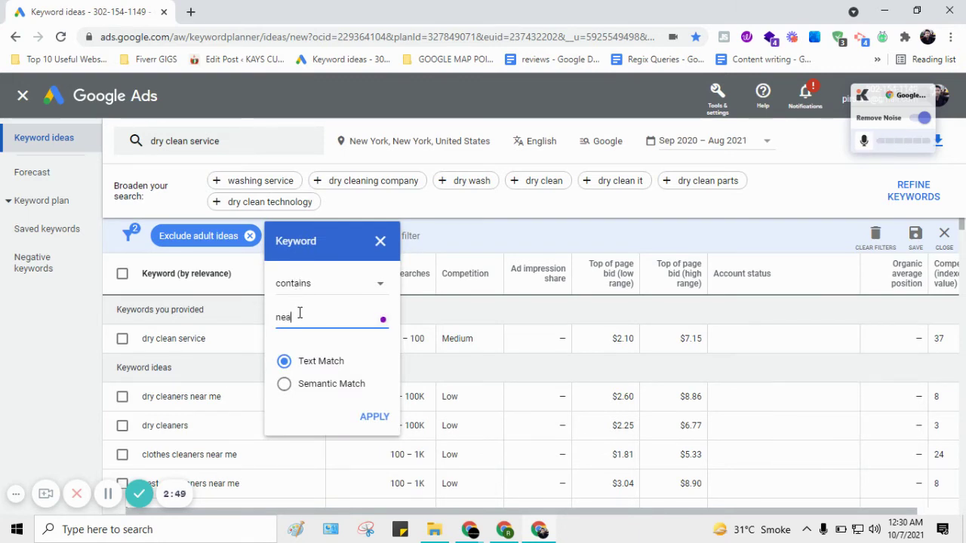
text(r me)
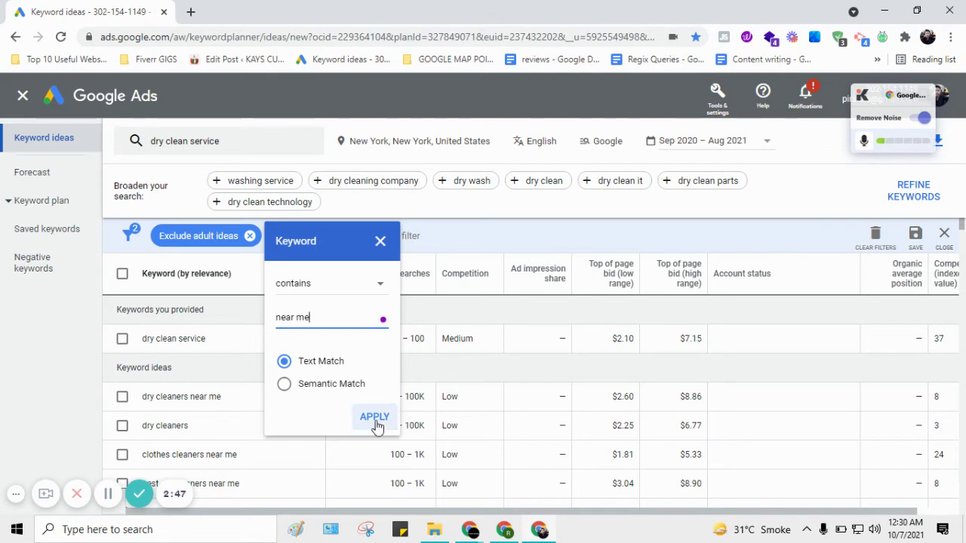
click(375, 418)
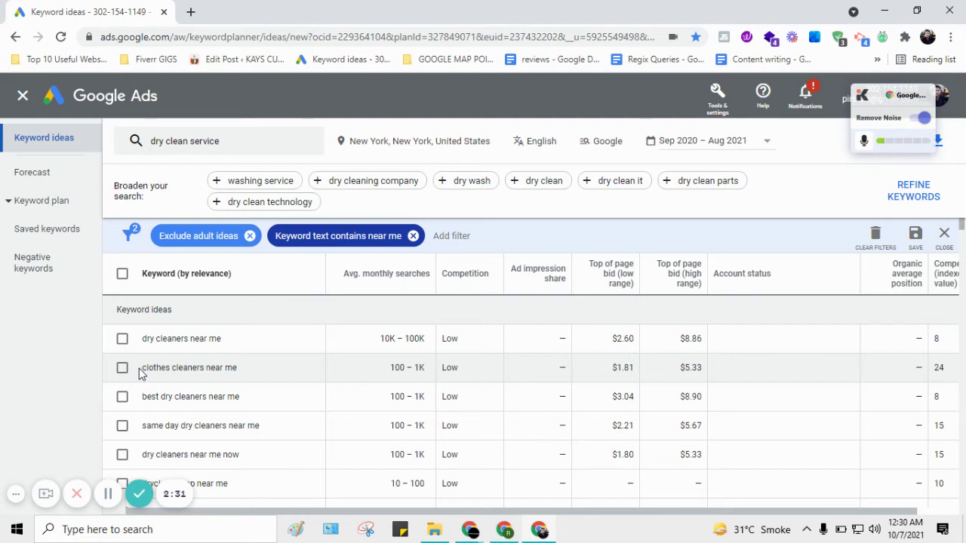
Examine the filtered "near me" keyword ideas with their average monthly searches, competition and bid ranges.
scroll(147, 400, down, 1)
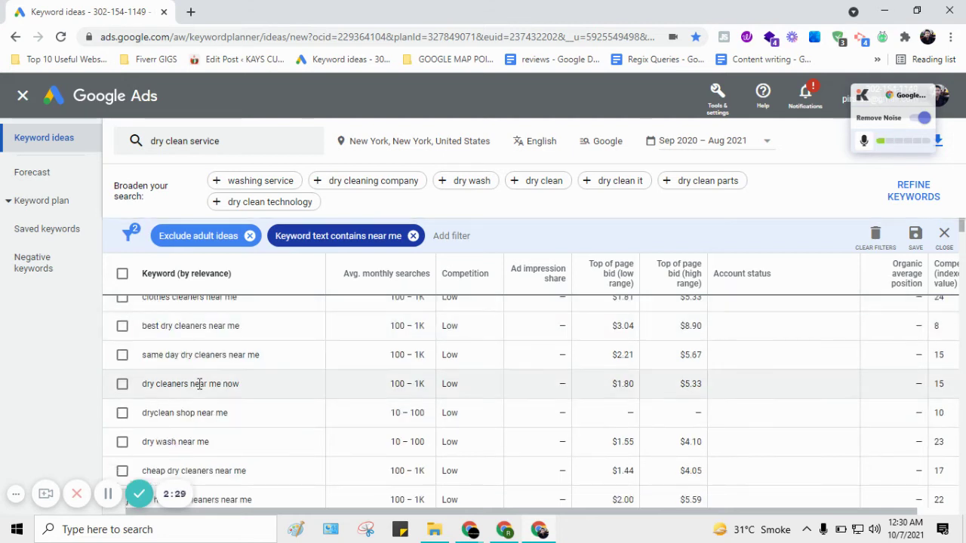
scroll(200, 384, down, 2)
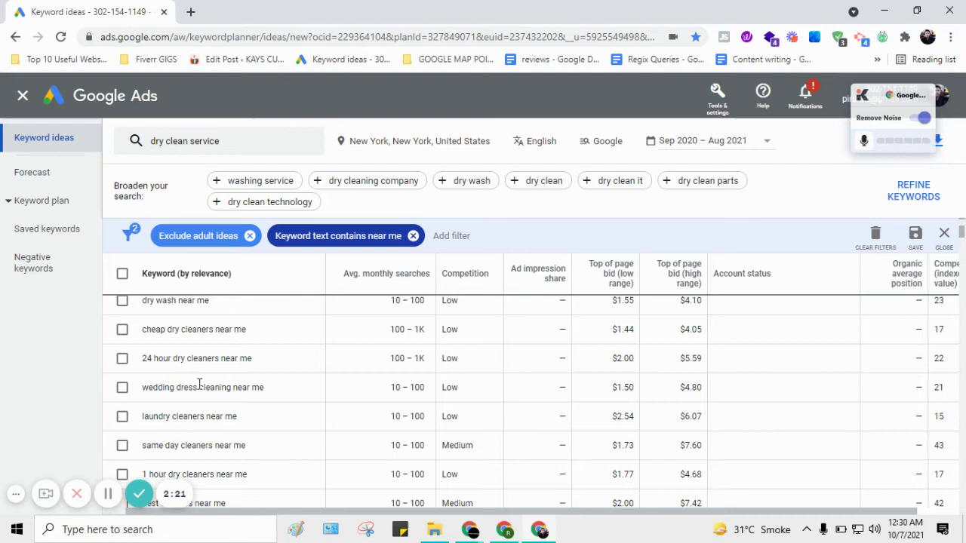
scroll(199, 384, down, 4)
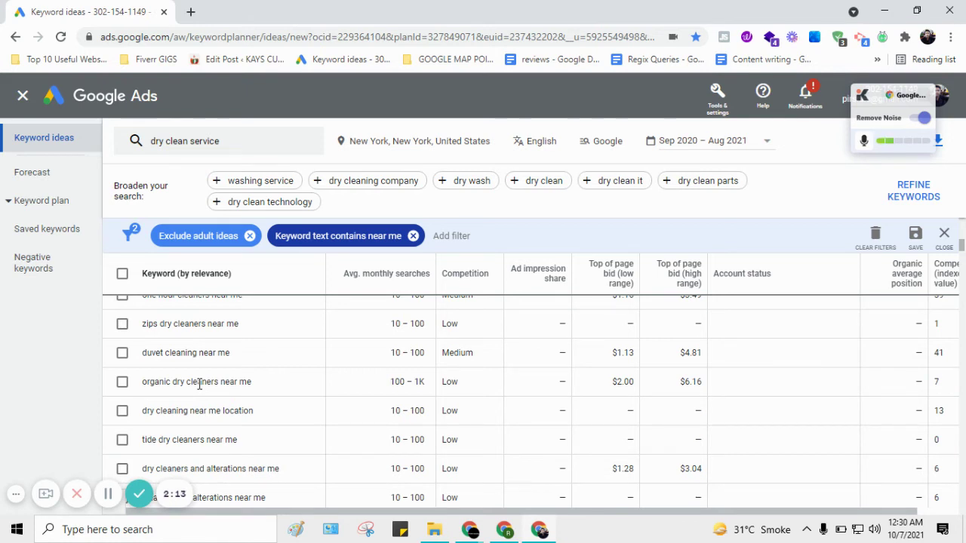
scroll(199, 385, down, 2)
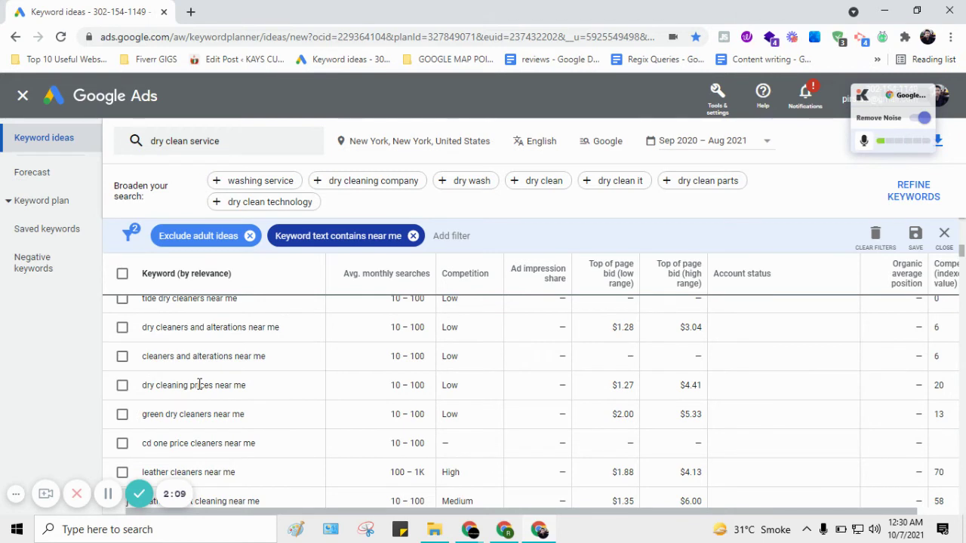
scroll(199, 384, up, 1)
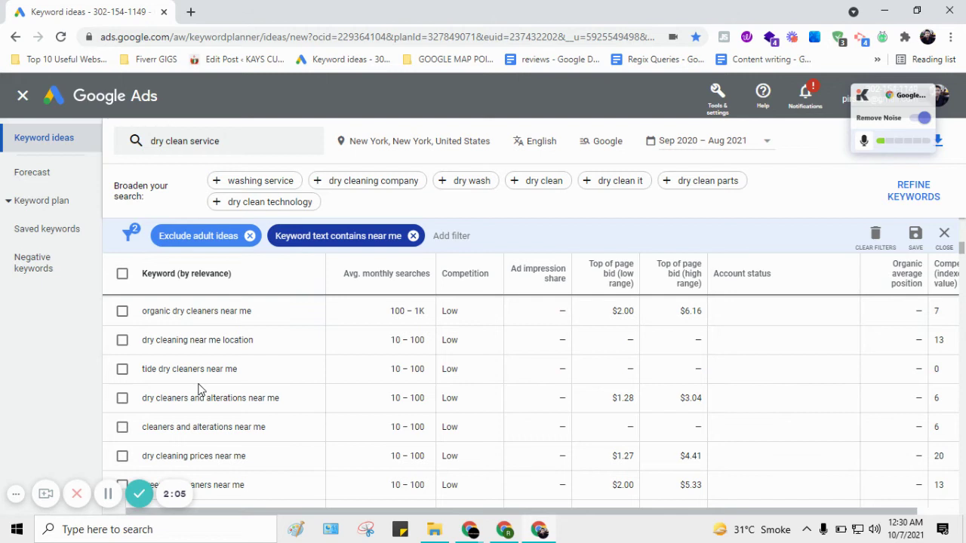
click(151, 310)
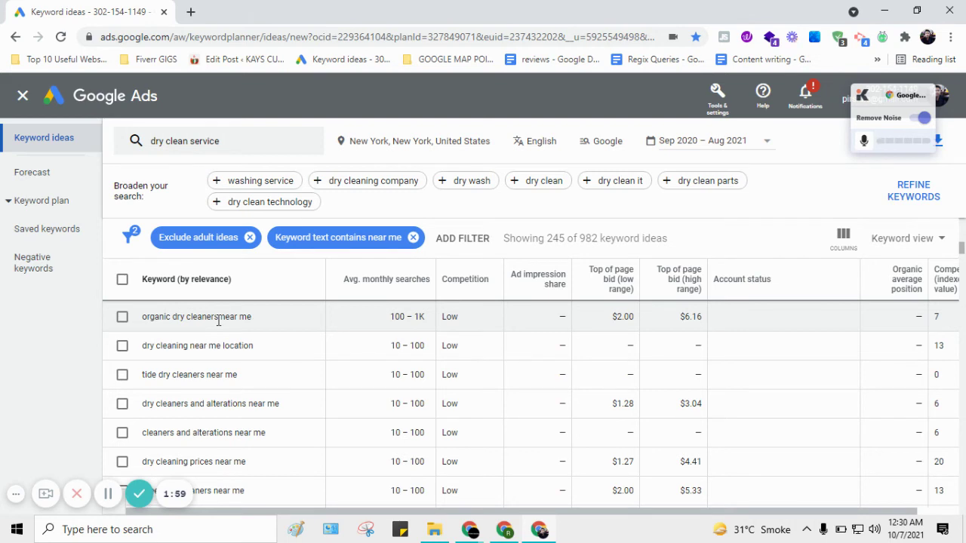
scroll(213, 354, down, 1)
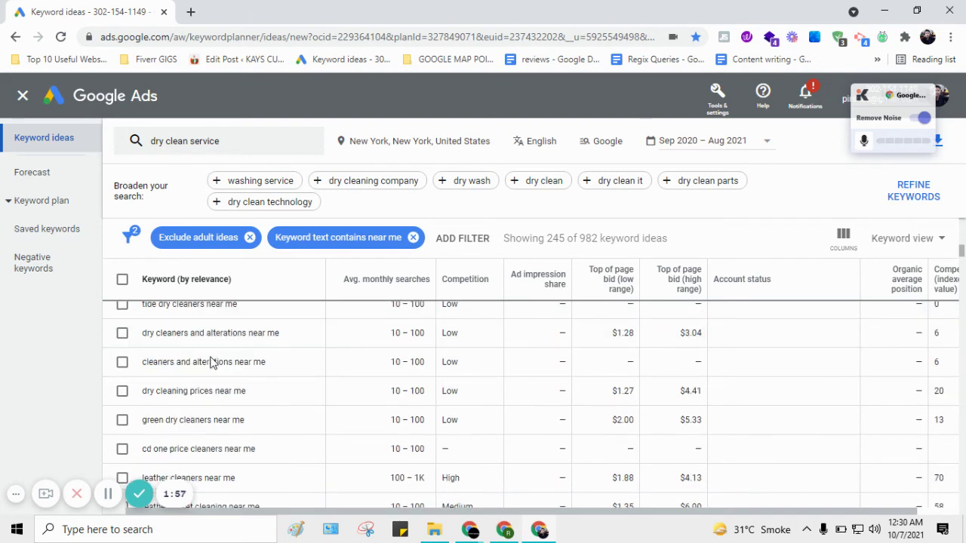
scroll(212, 362, down, 2)
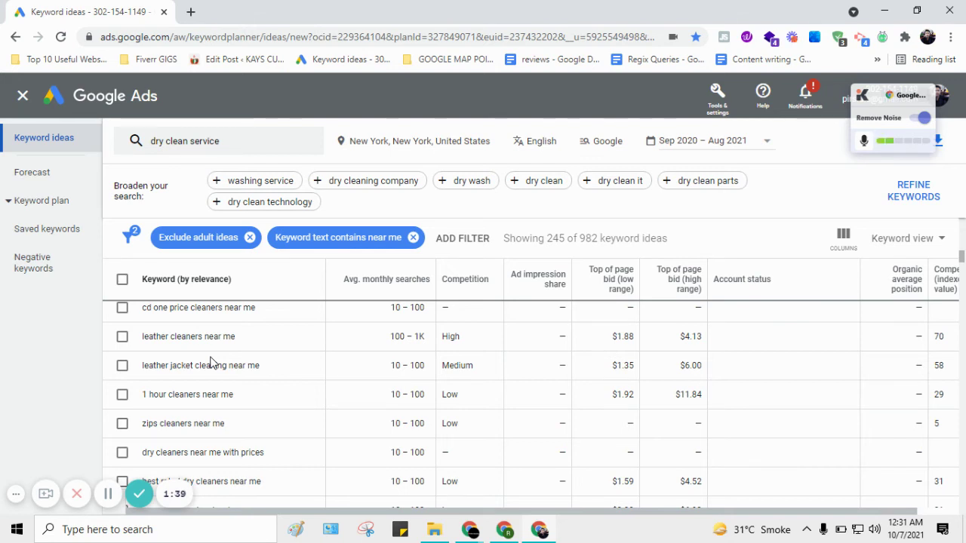
scroll(211, 363, down, 4)
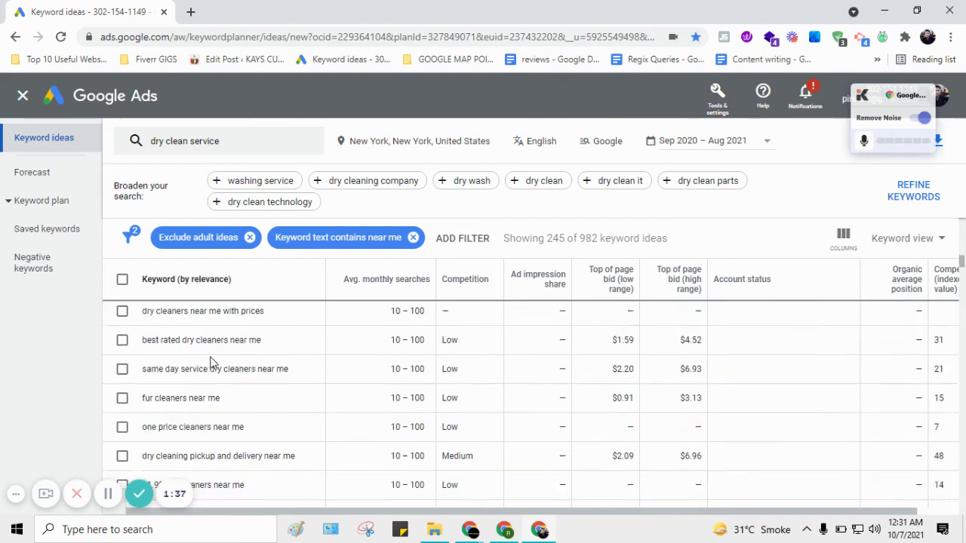
Review the other filter types available for the keyword ideas, and close the list without adding one.
click(460, 238)
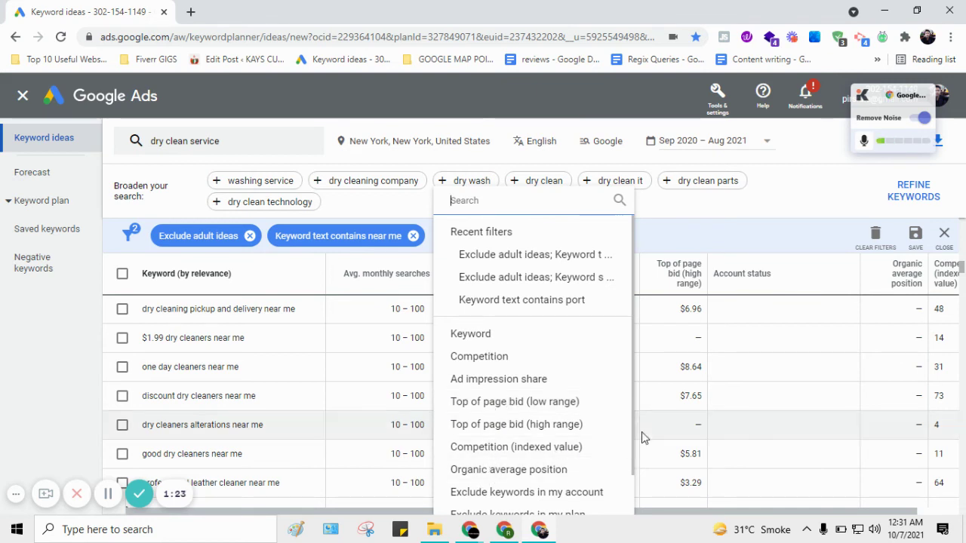
drag(633, 416, 634, 453)
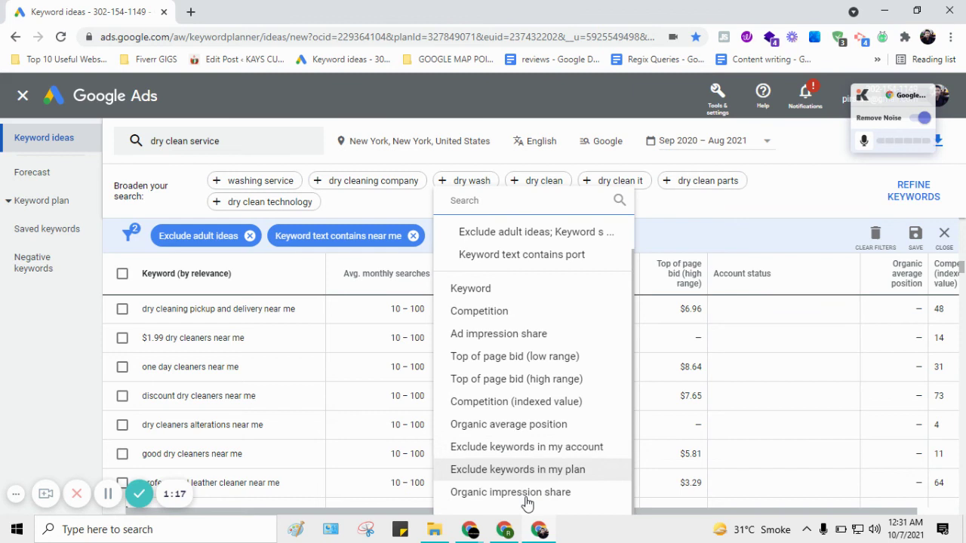
scroll(523, 368, up, 1)
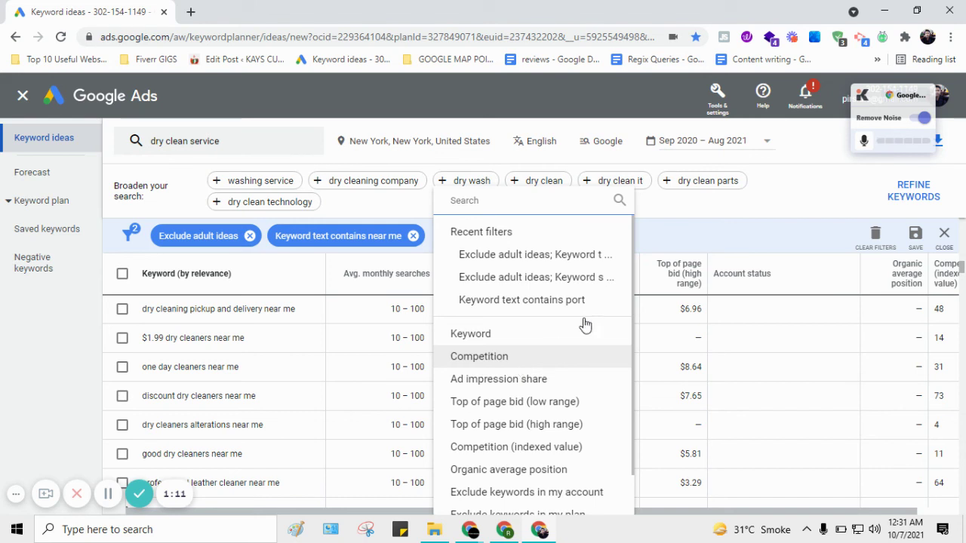
click(694, 212)
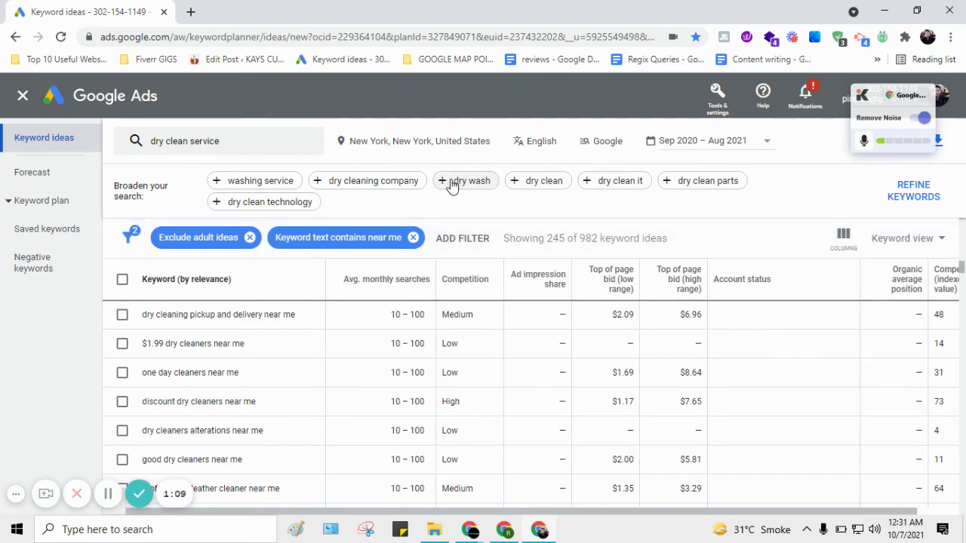